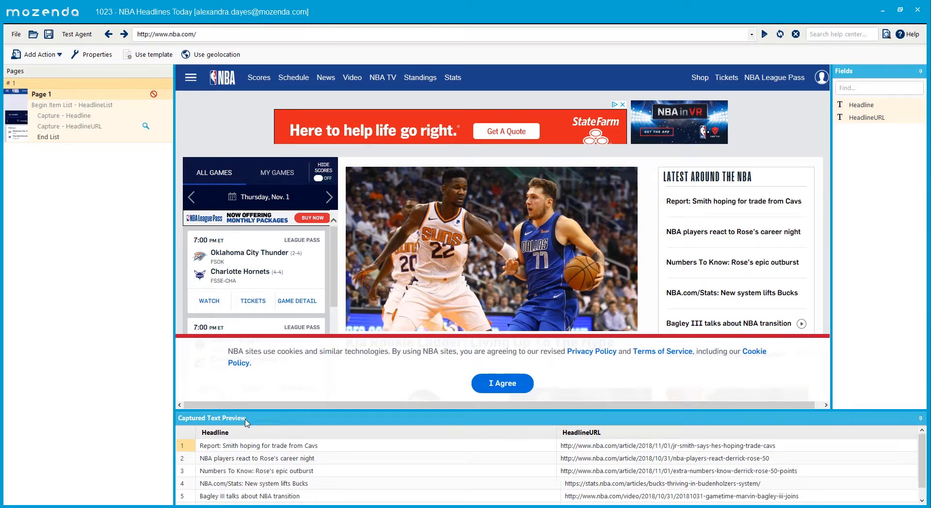
Show the Navigation Requests window and enlarge its pane below the web page.
right_click(279, 419)
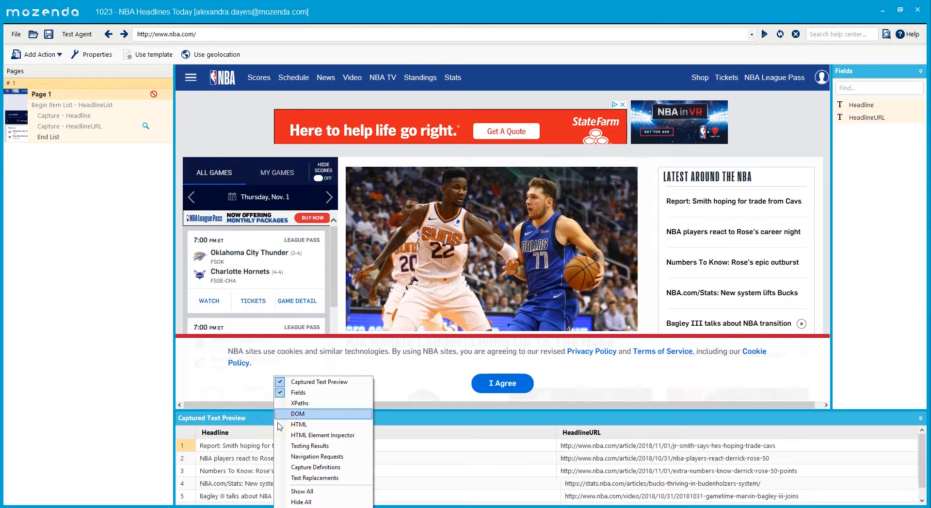
left_click(283, 458)
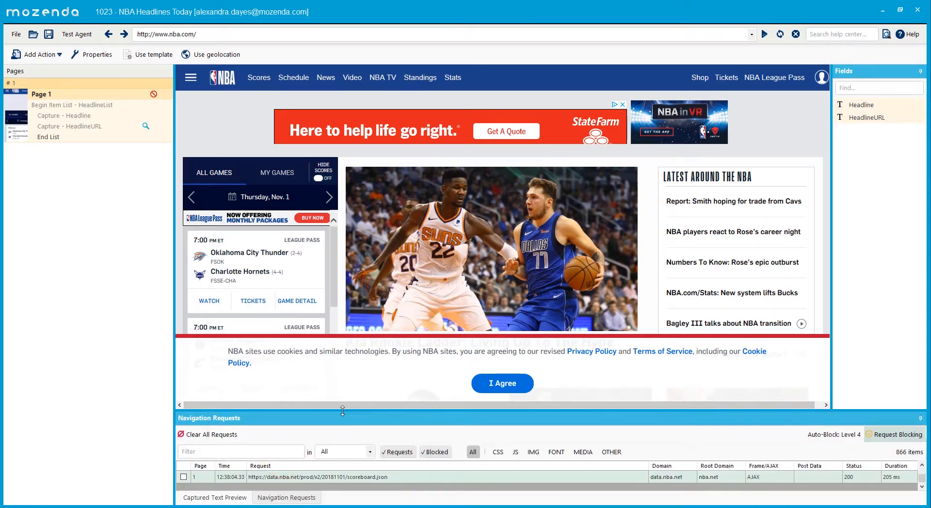
left_click_drag(343, 411, 342, 321)
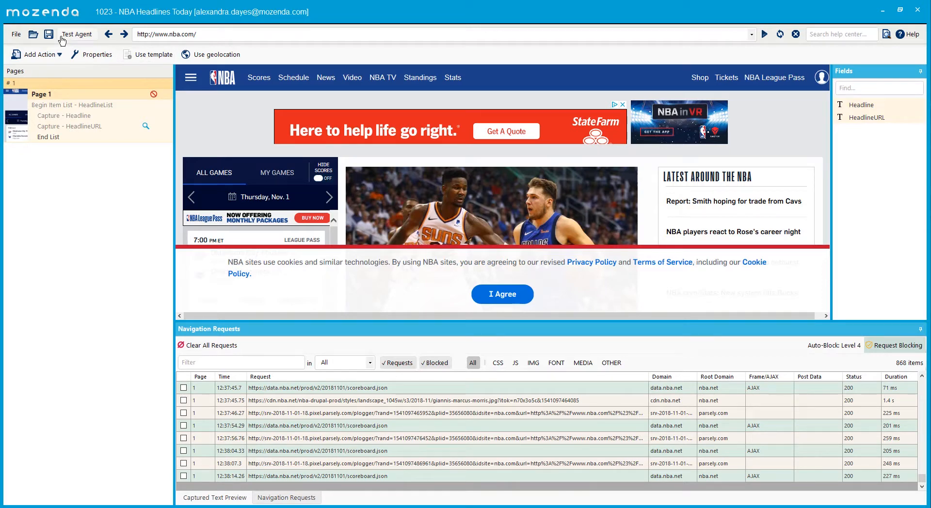
Save the tool window visibility settings with Navigation Requests enabled and enlarge the requests pane further.
left_click(15, 37)
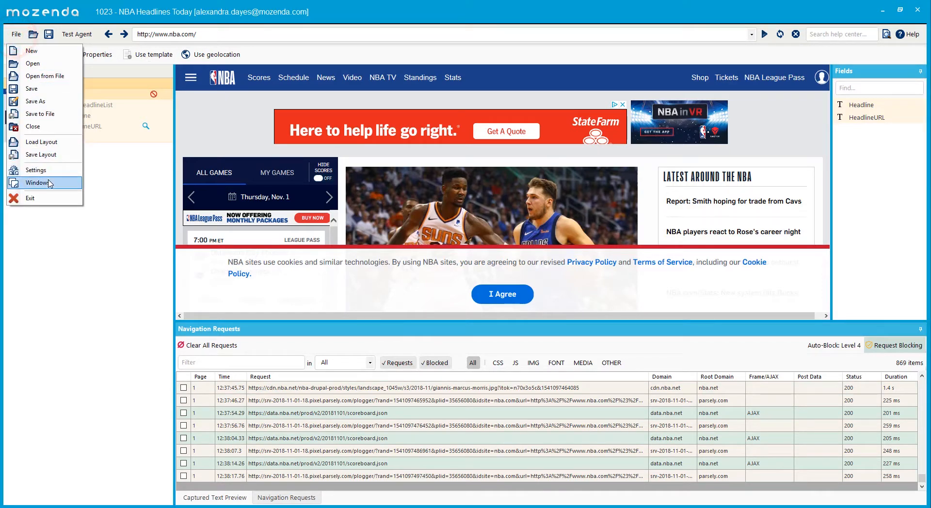
left_click(49, 183)
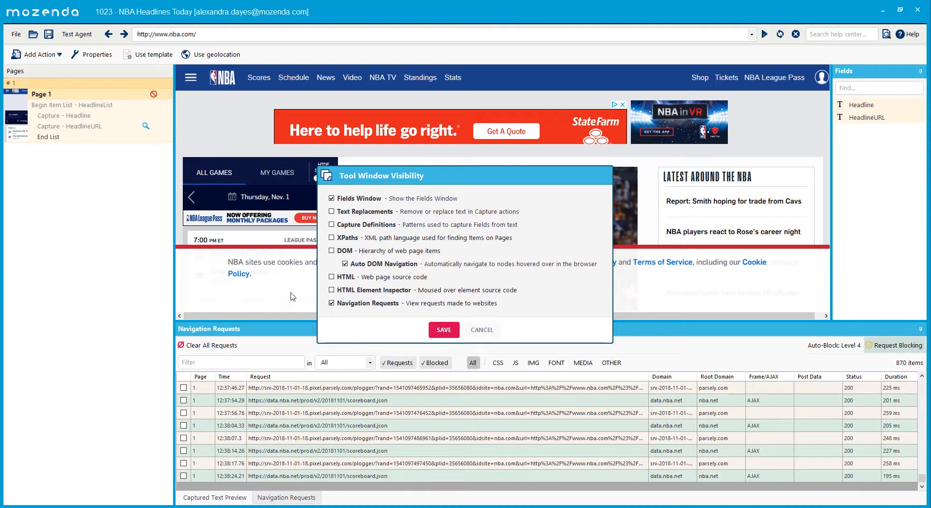
left_click(450, 331)
left_click_drag(449, 322, 453, 275)
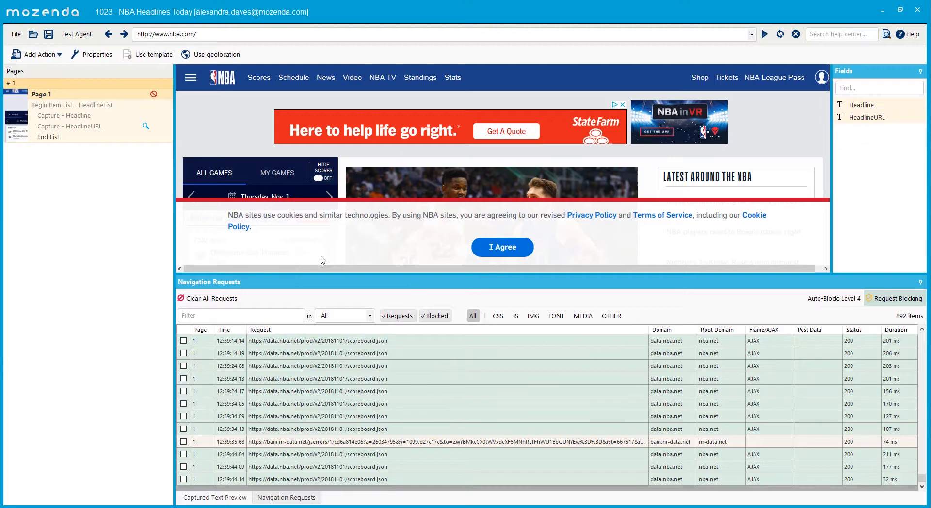
Enable Request Blocking in the Agent Builder settings at Level 1 - Standard and save.
left_click(17, 35)
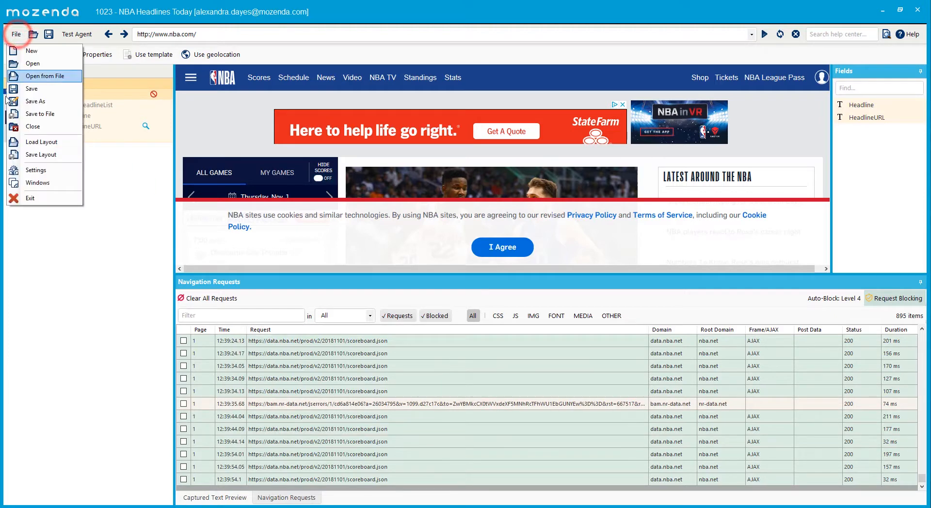
left_click(35, 170)
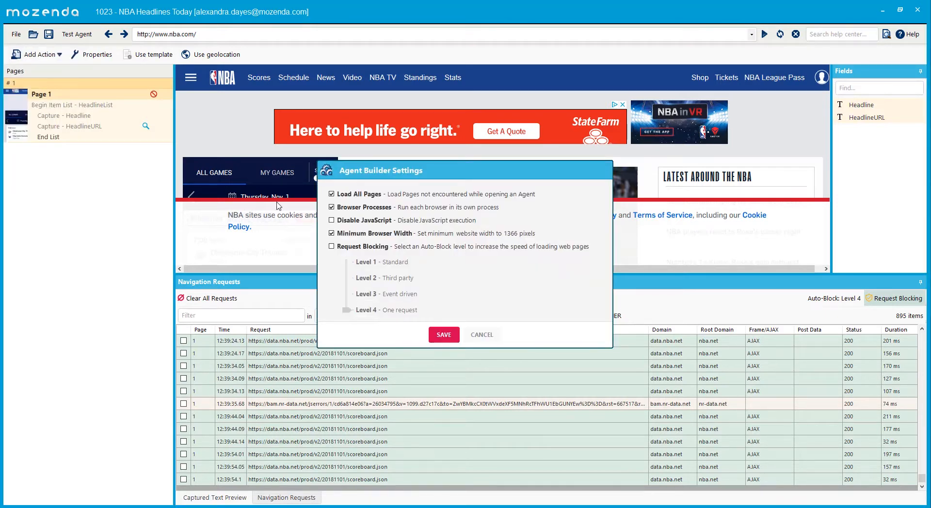
left_click(332, 248)
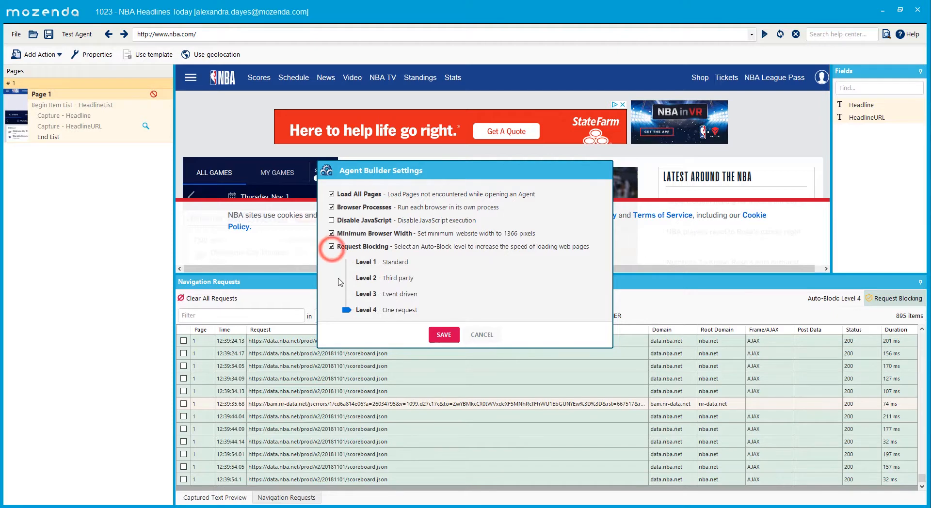
left_click_drag(346, 310, 349, 264)
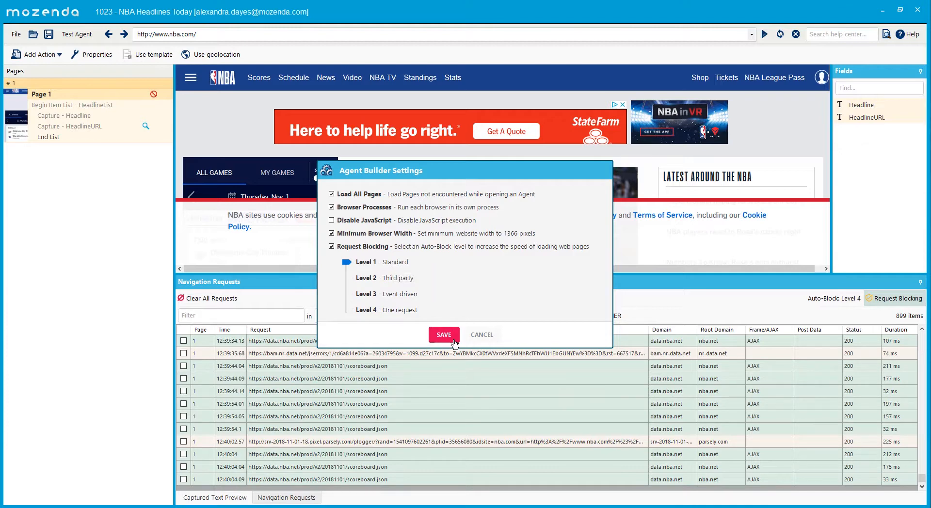
left_click(446, 334)
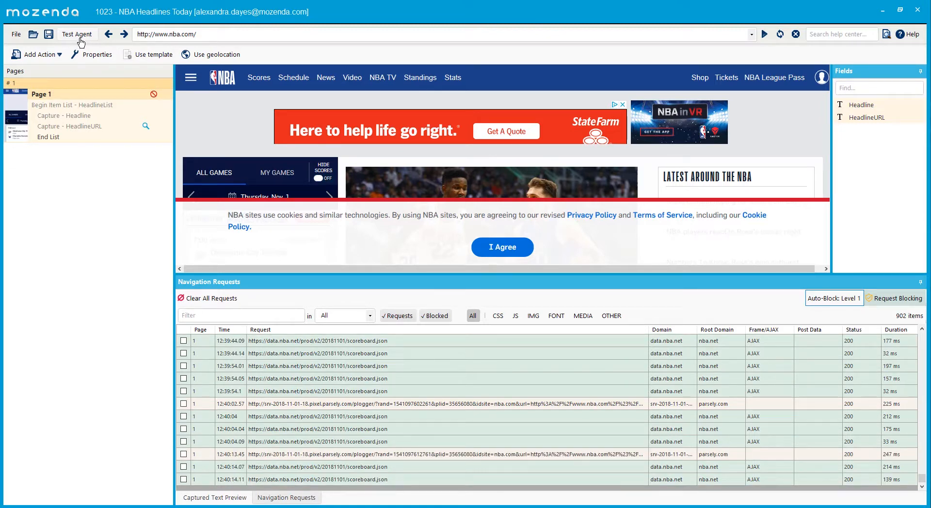
Test the agent from the beginning with Auto-Block Level 1 and finish the test.
left_click(80, 39)
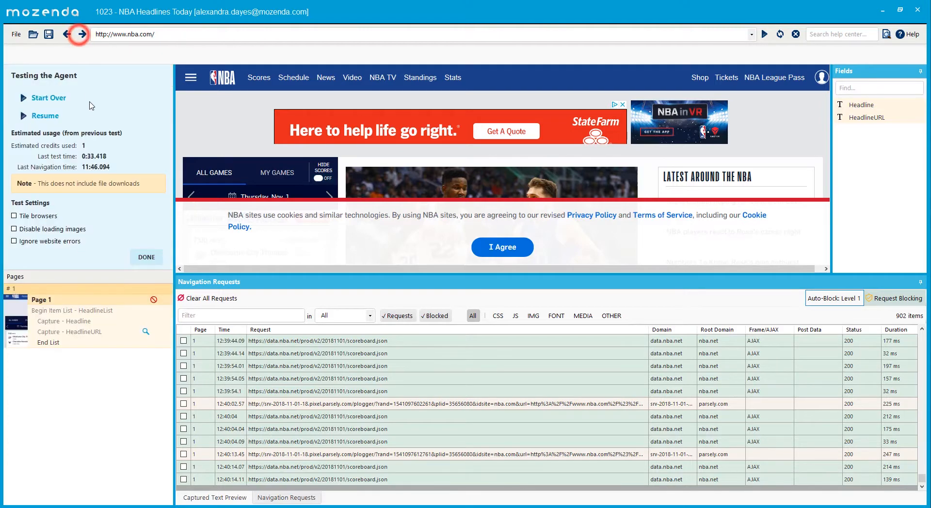
left_click(52, 97)
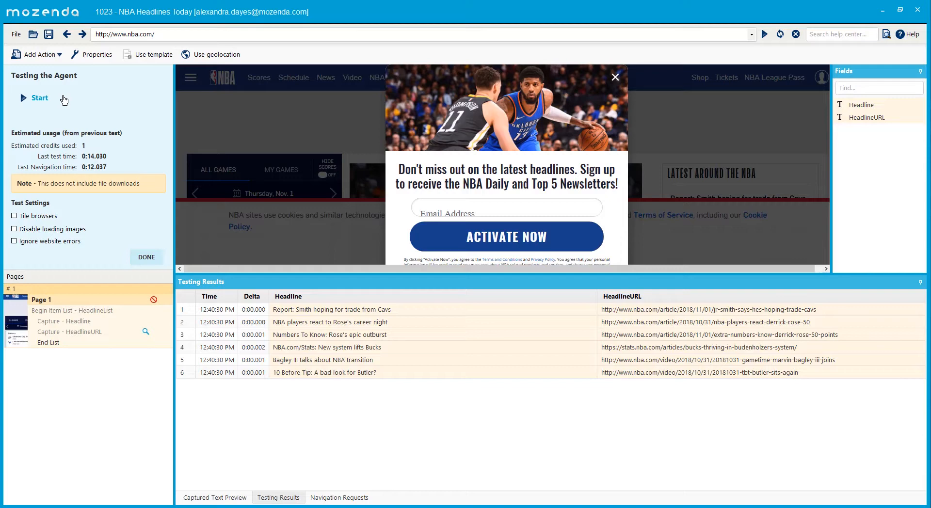
left_click(151, 257)
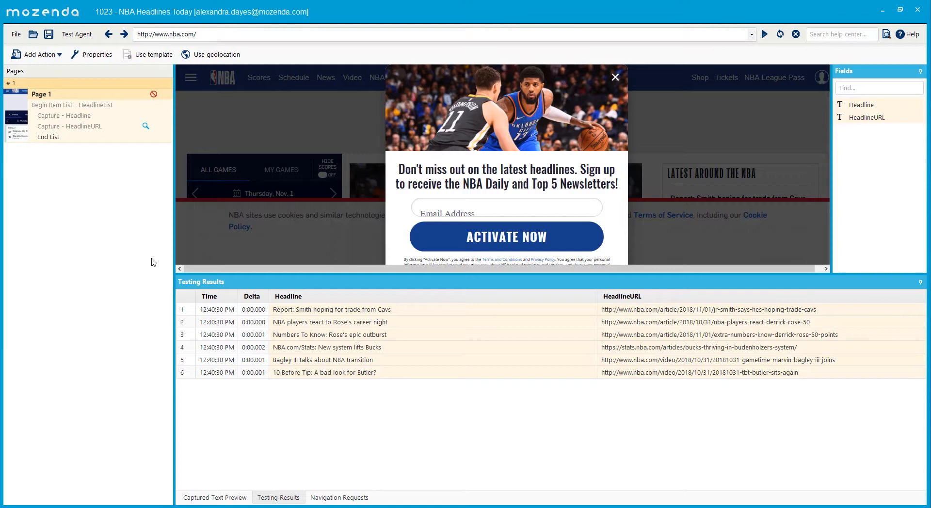
Examine the Navigation Requests in an enlarged pane for the requests blocked at Level 1.
left_click(325, 499)
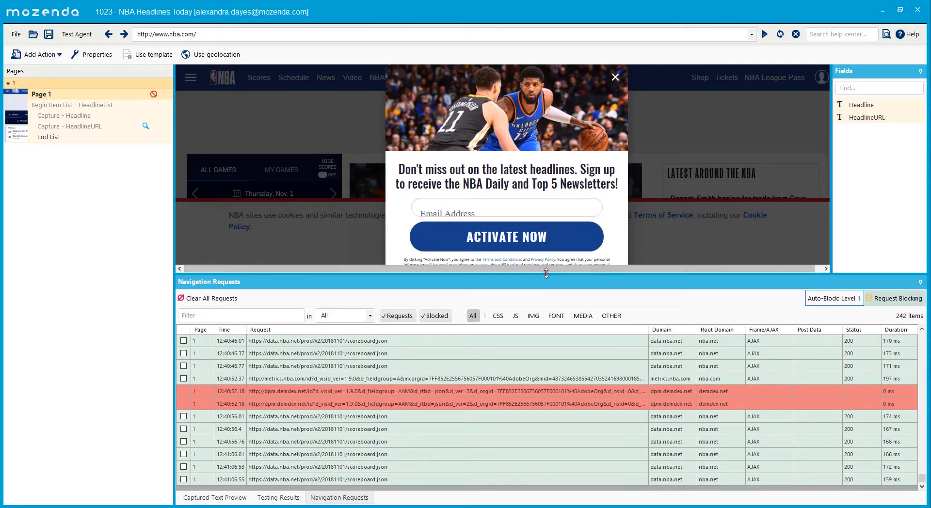
left_click_drag(546, 273, 542, 184)
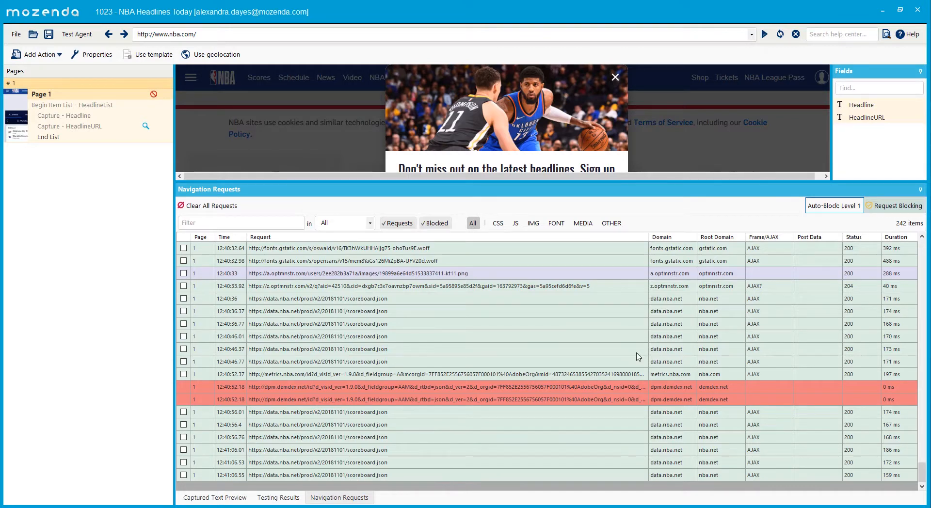
scroll(636, 355, "up", 4)
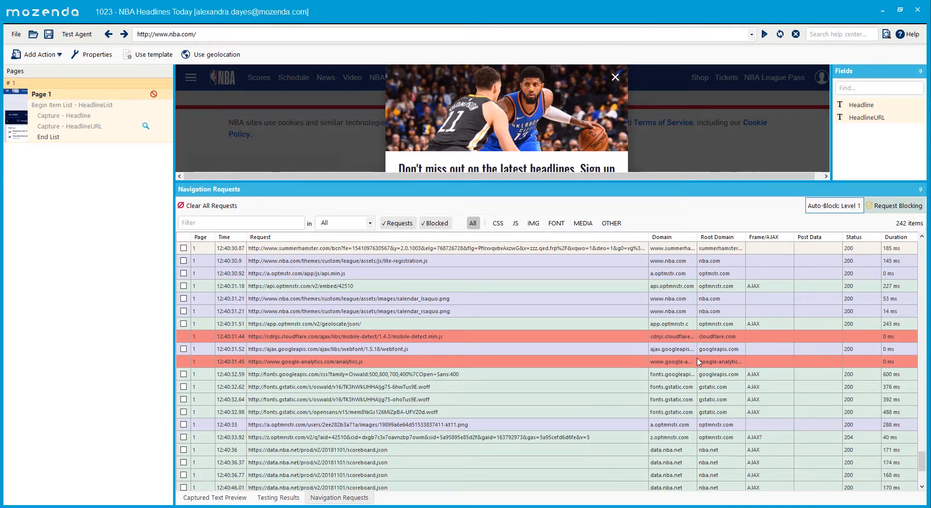
scroll(716, 364, "up", 4)
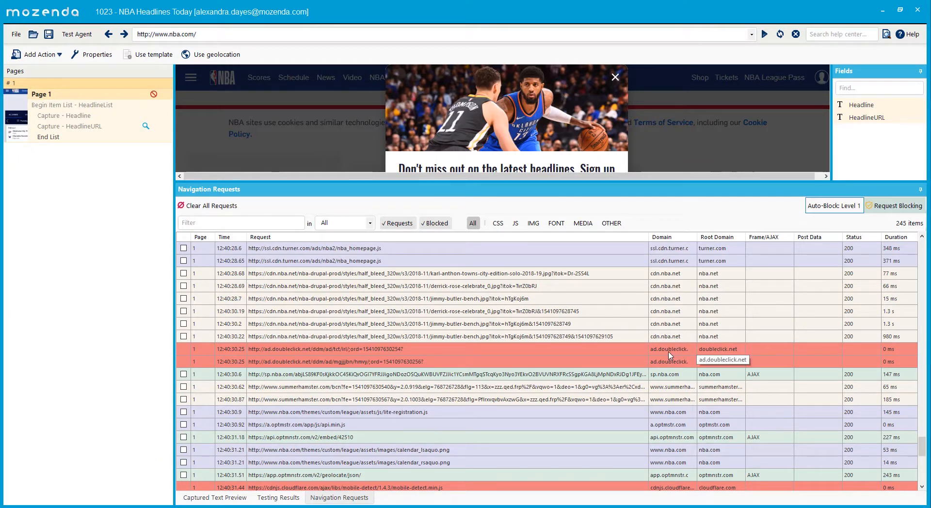
scroll(665, 350, "up", 4)
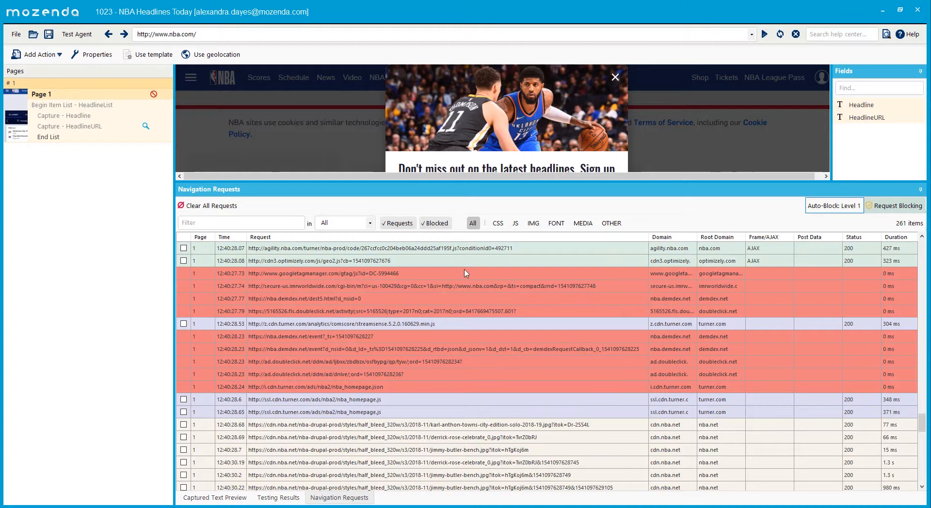
Set the agent's Request Blocking to Level 2 - Third party and save the settings.
left_click(15, 34)
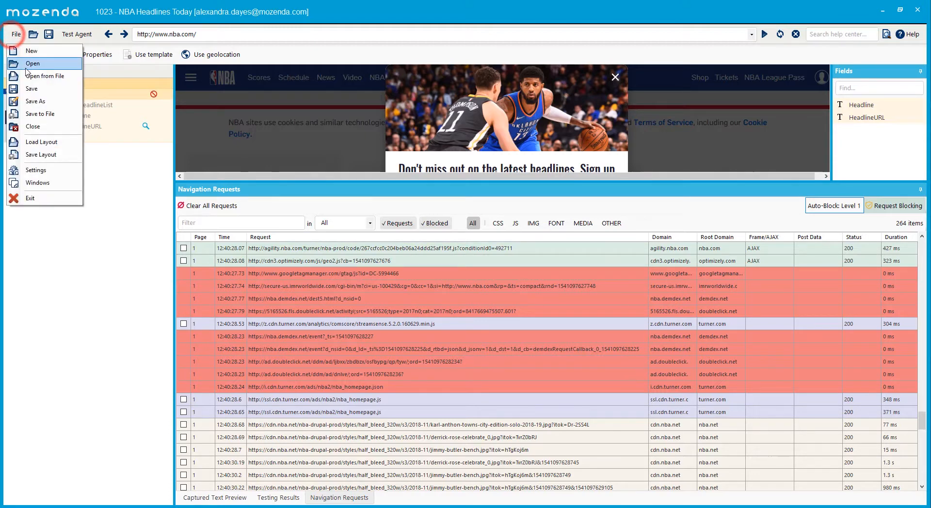
left_click(36, 170)
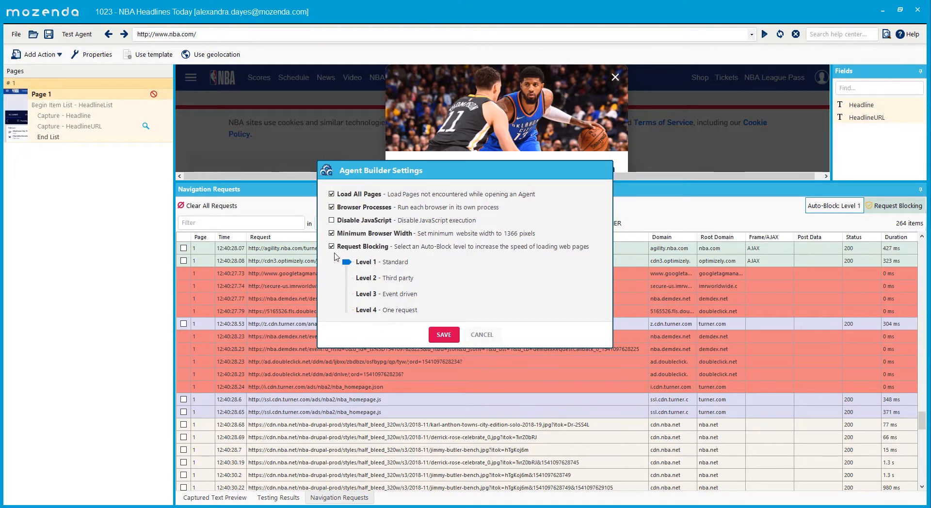
left_click_drag(350, 264, 353, 289)
left_click(445, 332)
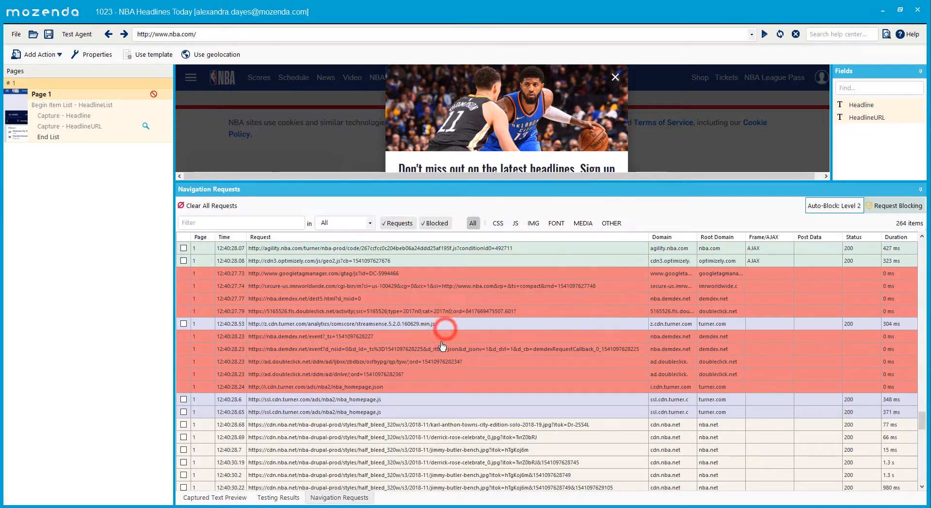
Run the agent test again with Auto-Block Level 2 and close the test.
left_click(70, 34)
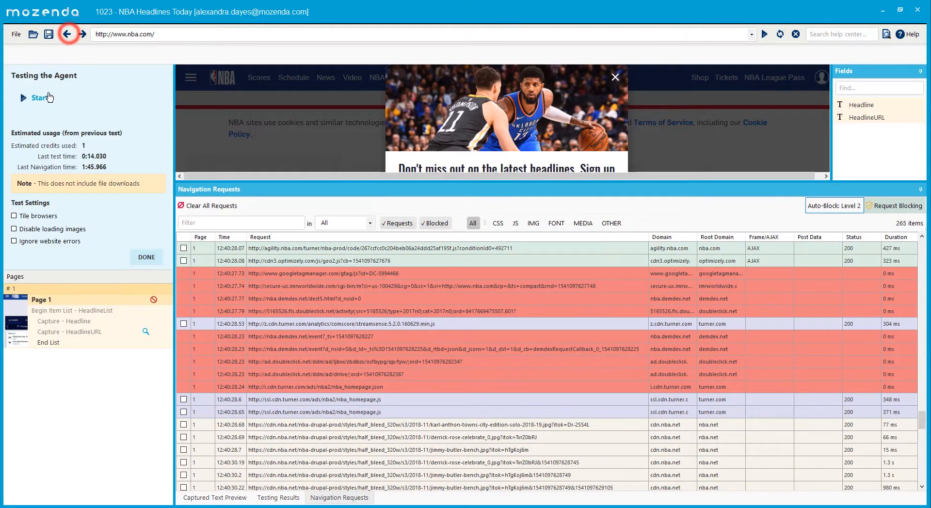
left_click(39, 97)
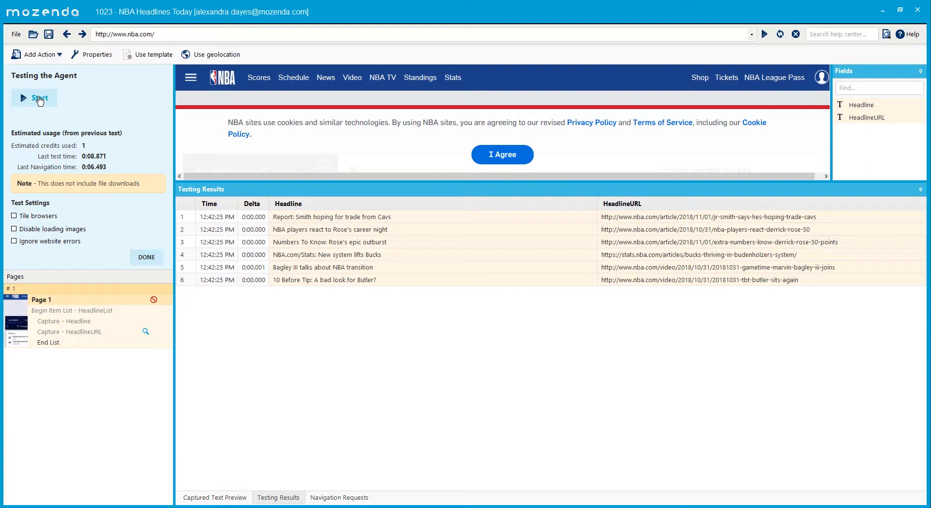
left_click(145, 262)
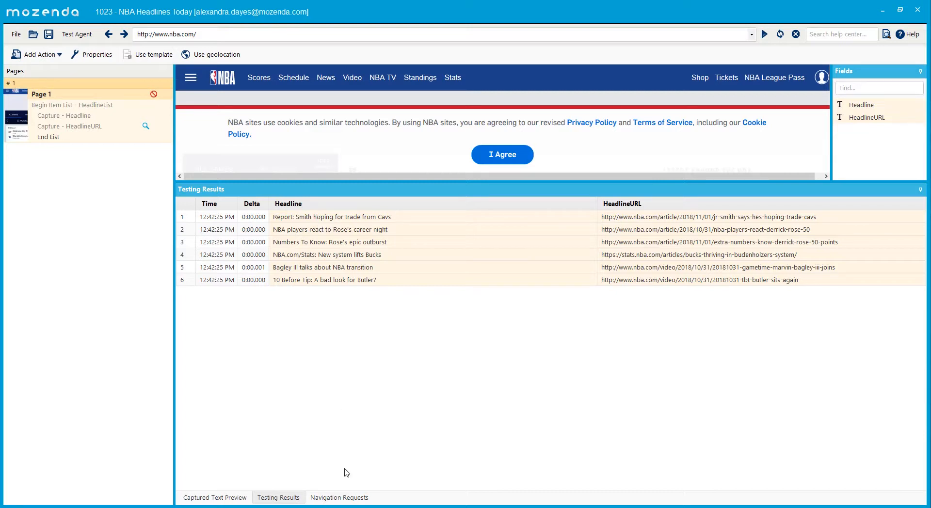
Examine the Navigation Requests up to the first entry, comparing blocked and allowed domains at Level 2.
left_click(325, 500)
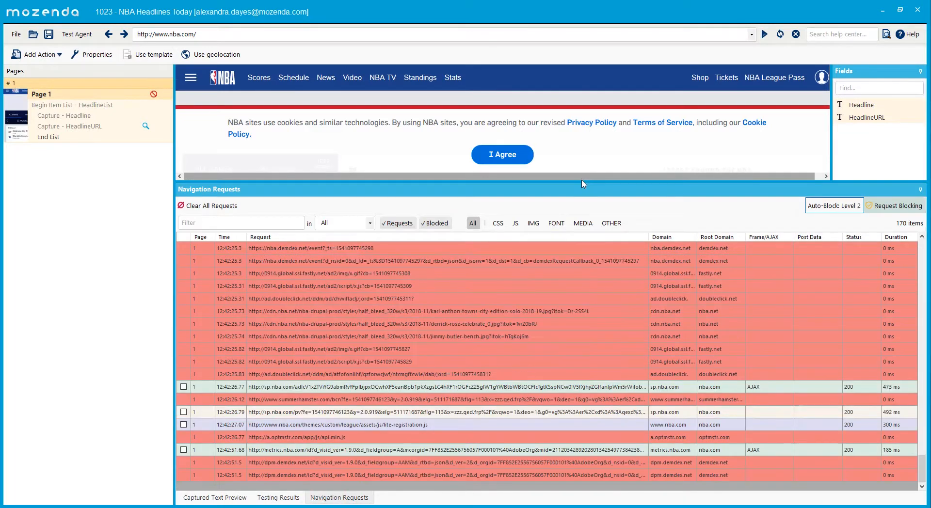
left_click_drag(584, 181, 584, 126)
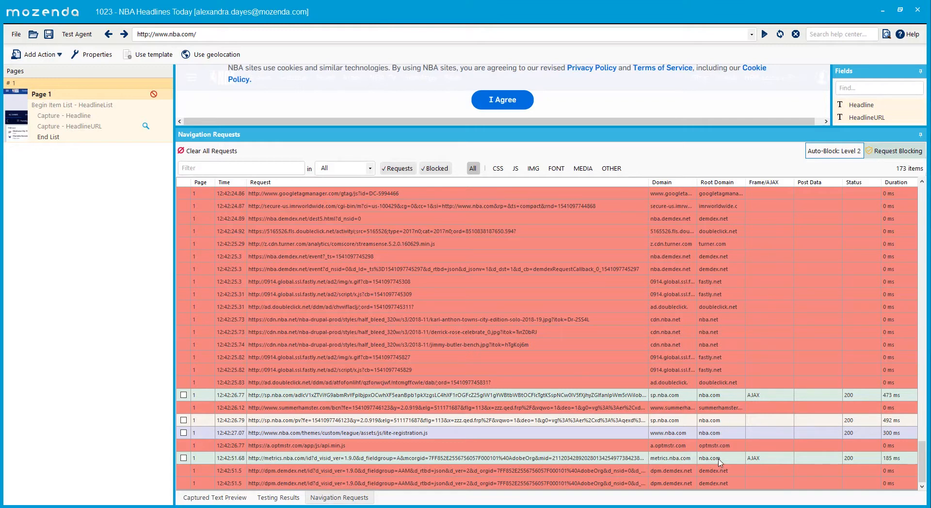
scroll(715, 449, "up", 2)
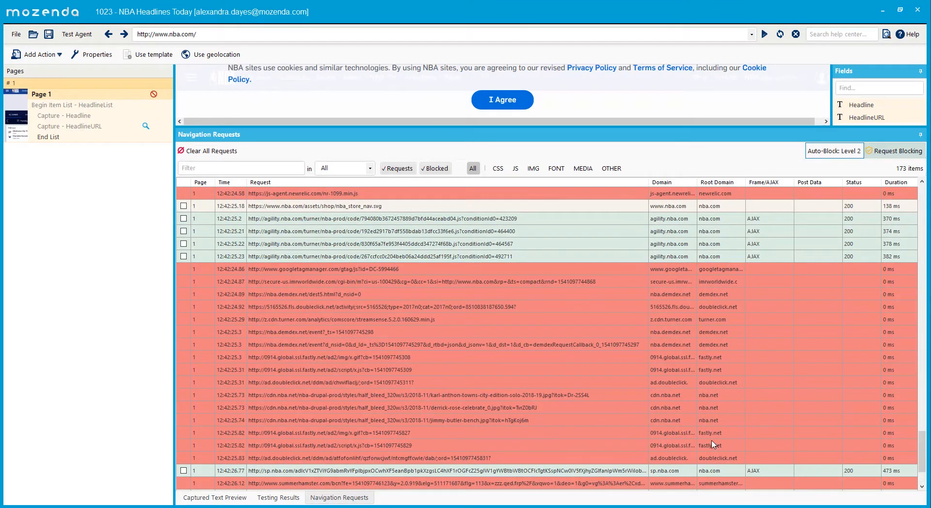
scroll(714, 445, "up", 5)
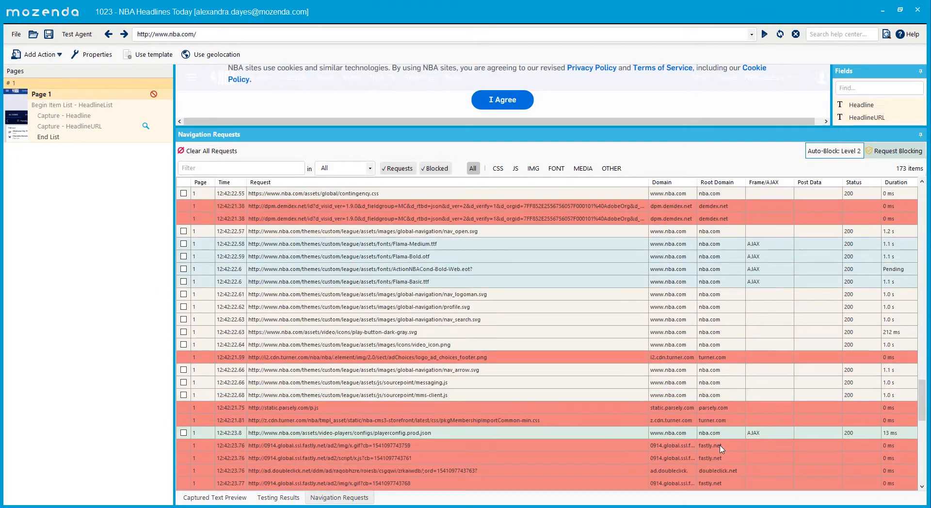
scroll(721, 448, "up", 8)
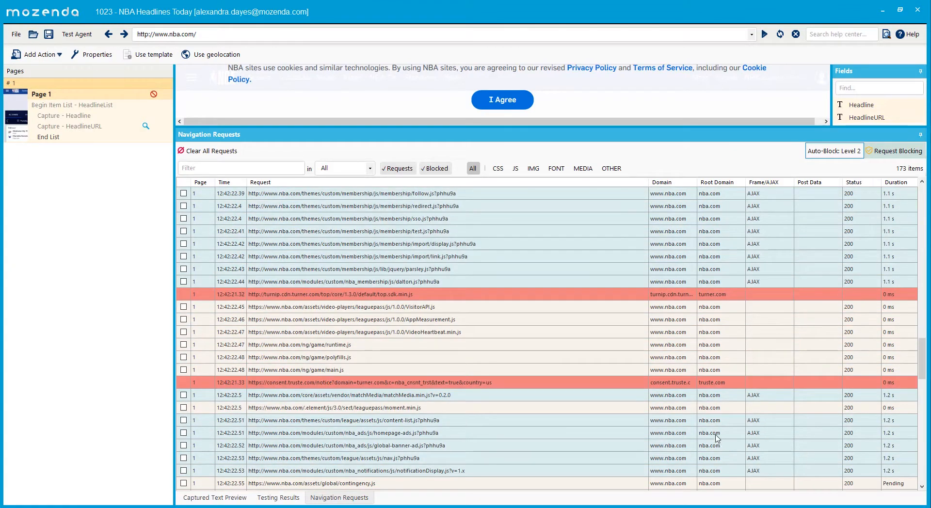
scroll(716, 438, "up", 9)
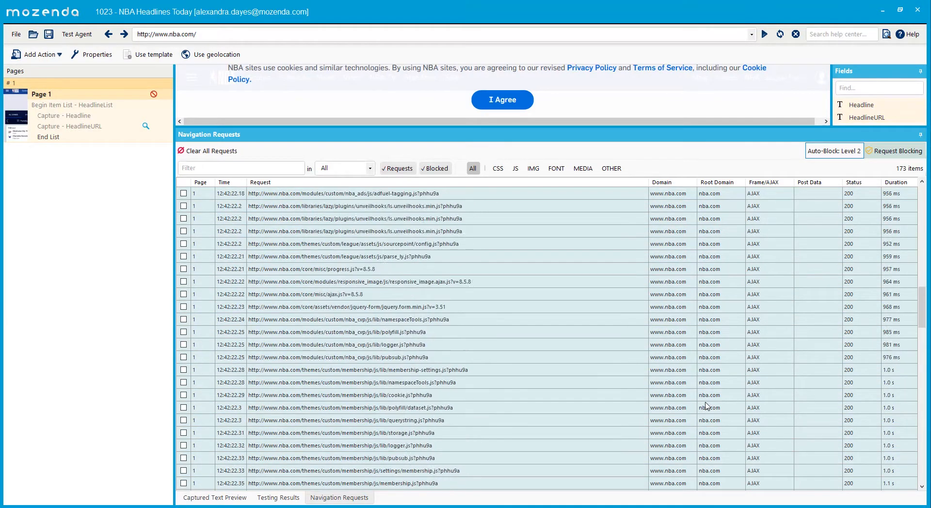
scroll(707, 406, "up", 2)
scroll(724, 380, "up", 8)
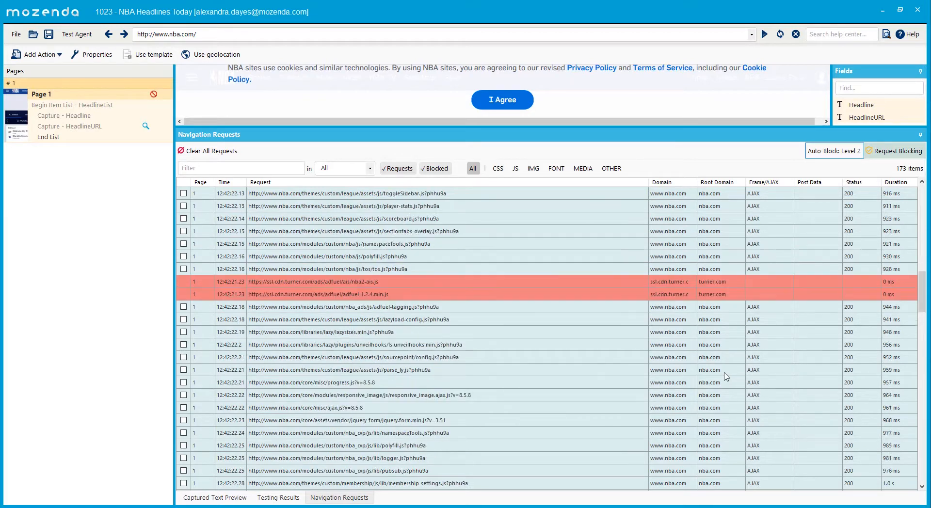
scroll(724, 379, "up", 10)
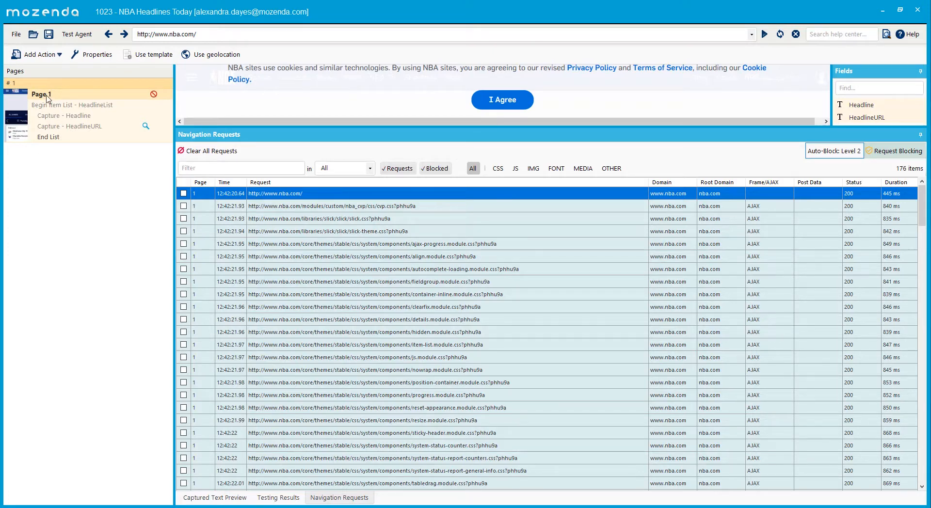
Set the agent's Request Blocking to Level 3 - Event driven and save the settings.
left_click(16, 34)
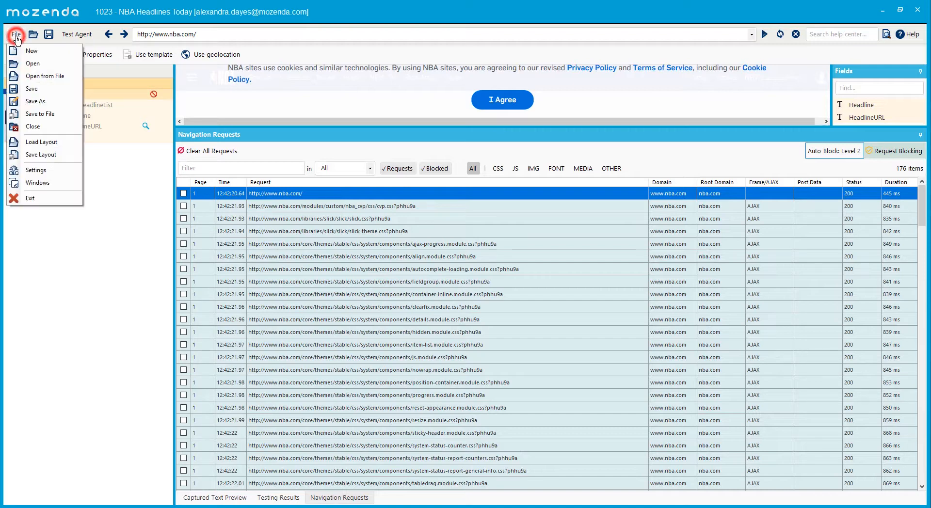
left_click(37, 171)
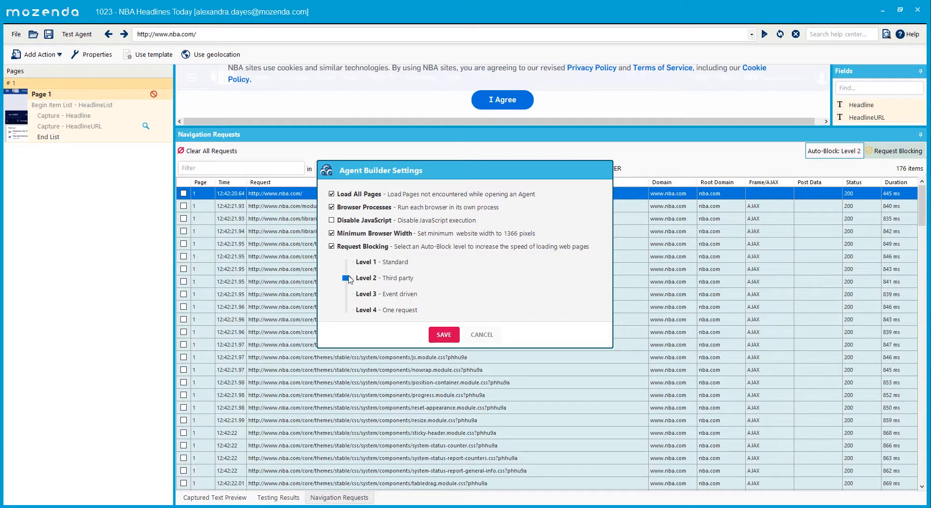
left_click_drag(347, 280, 350, 296)
left_click(454, 336)
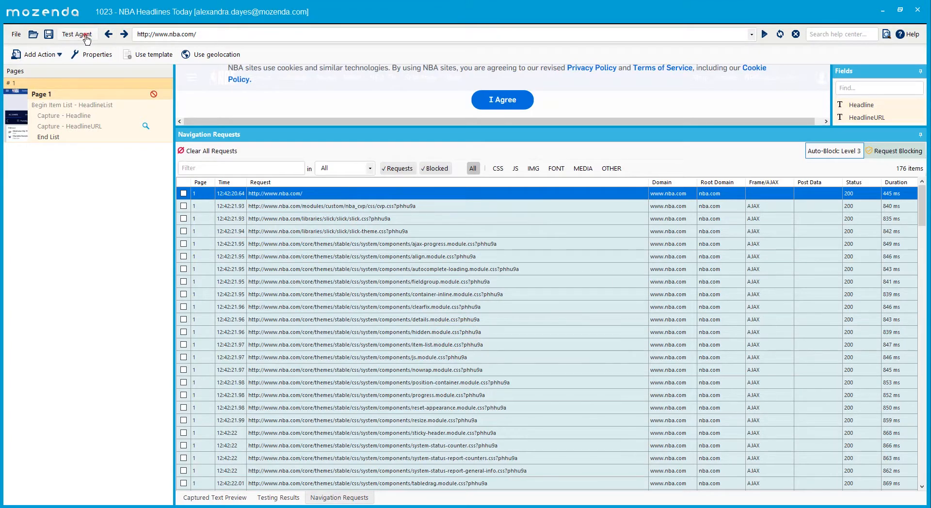
Run the agent test with Auto-Block Level 3 and close the test once it finishes.
left_click(84, 37)
left_click(35, 97)
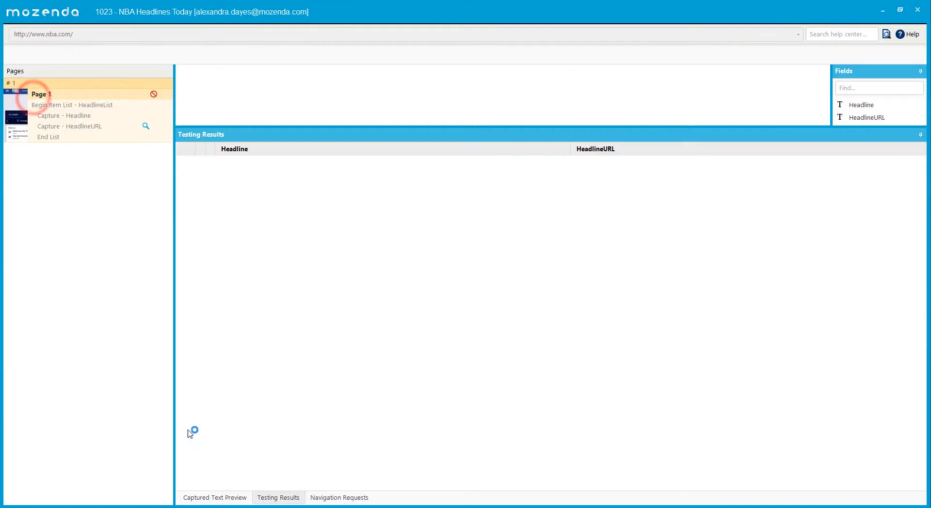
mouse_move(295, 506)
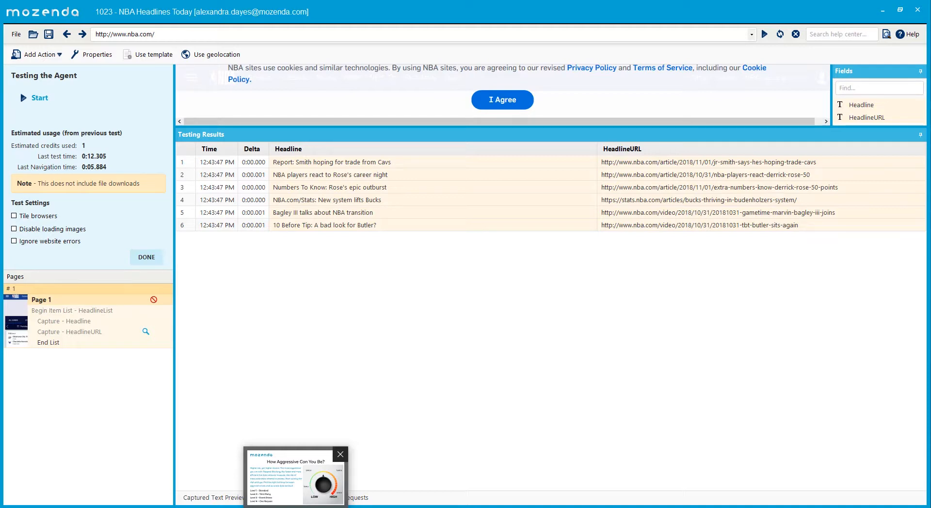
left_click(154, 252)
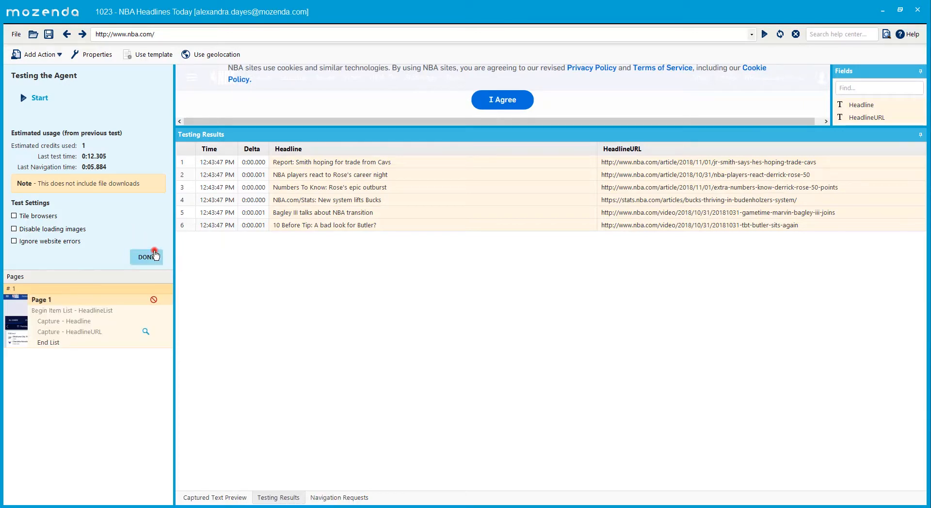
Examine the Navigation Requests from the first entry to the last, comparing requests before and after the BrowserReadyState Interactive event at Level 3.
left_click(338, 498)
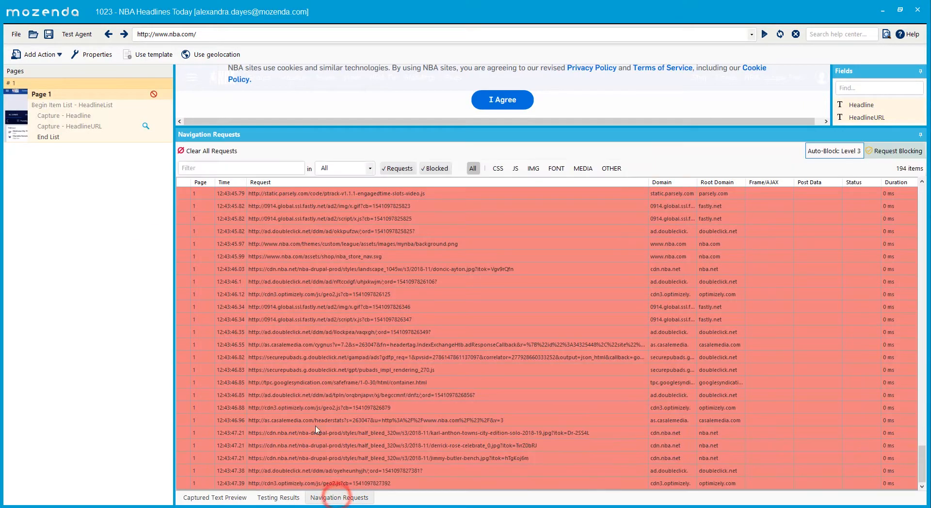
scroll(304, 420, "up", 20)
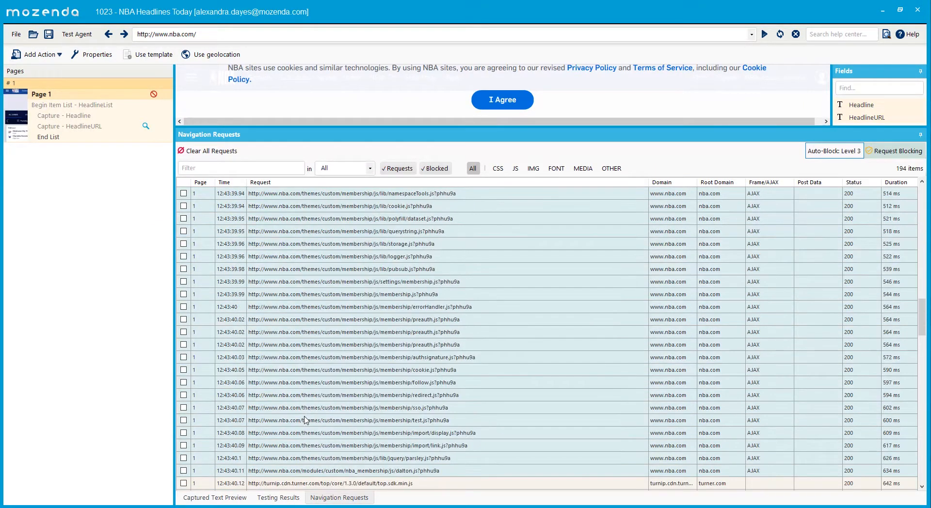
scroll(304, 419, "up", 10)
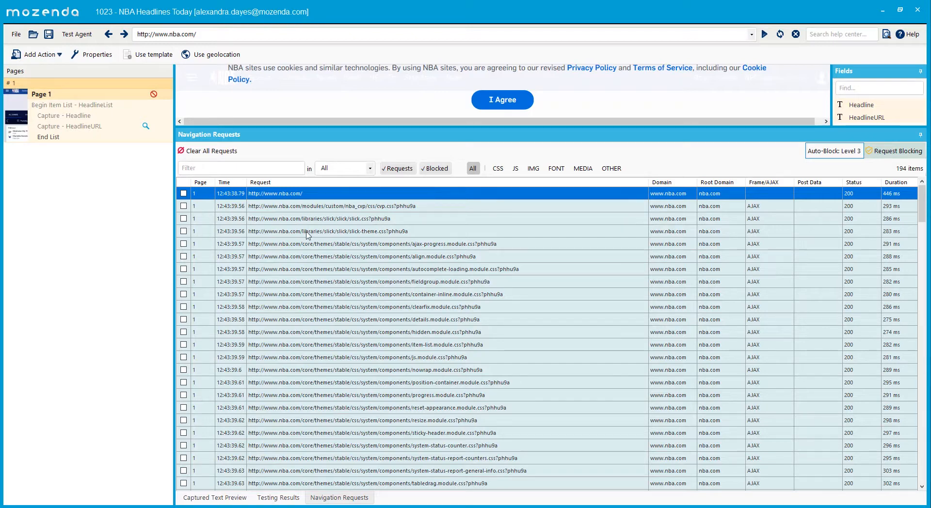
scroll(330, 242, "down", 2)
scroll(330, 244, "down", 7)
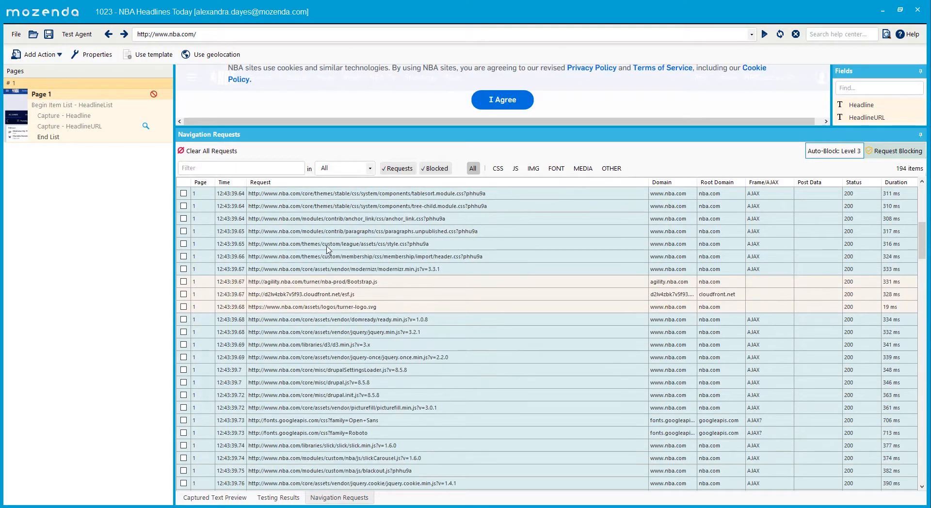
scroll(679, 300, "down", 2)
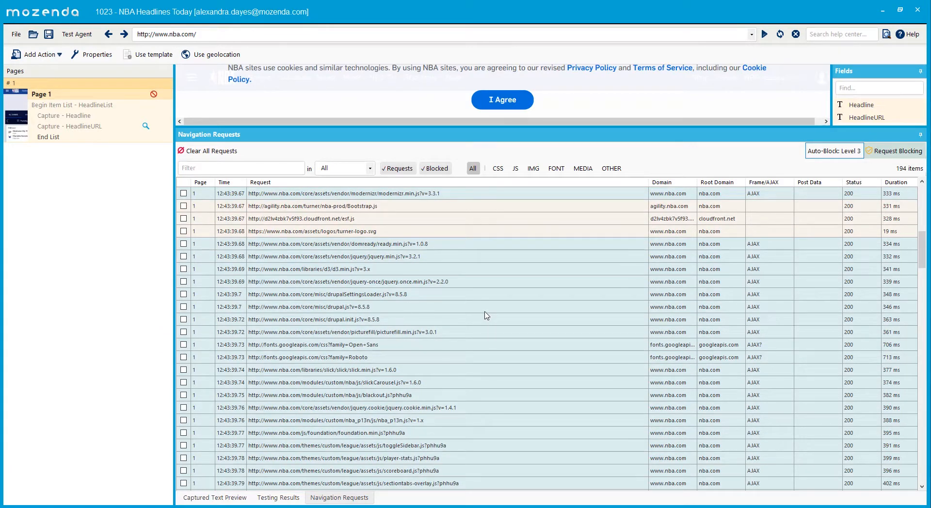
scroll(481, 319, "down", 3)
scroll(481, 320, "down", 2)
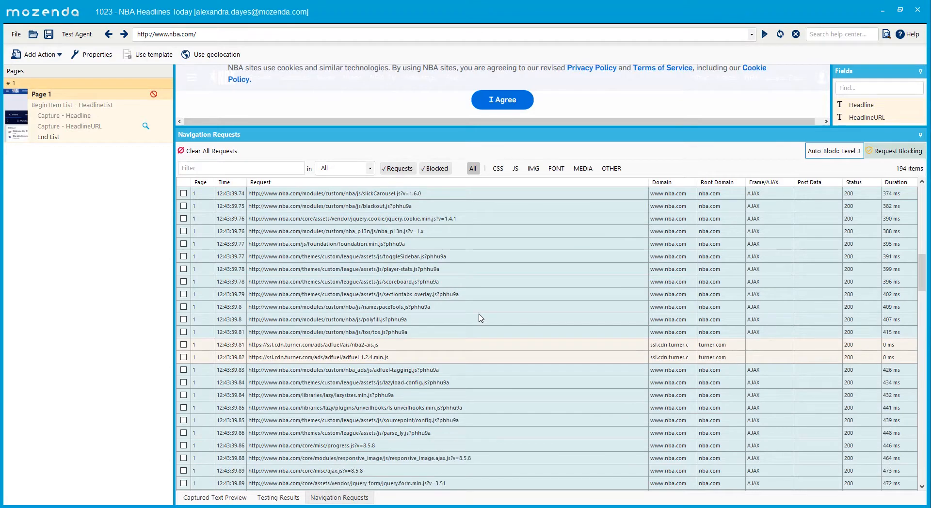
scroll(480, 318, "down", 1)
scroll(480, 318, "down", 7)
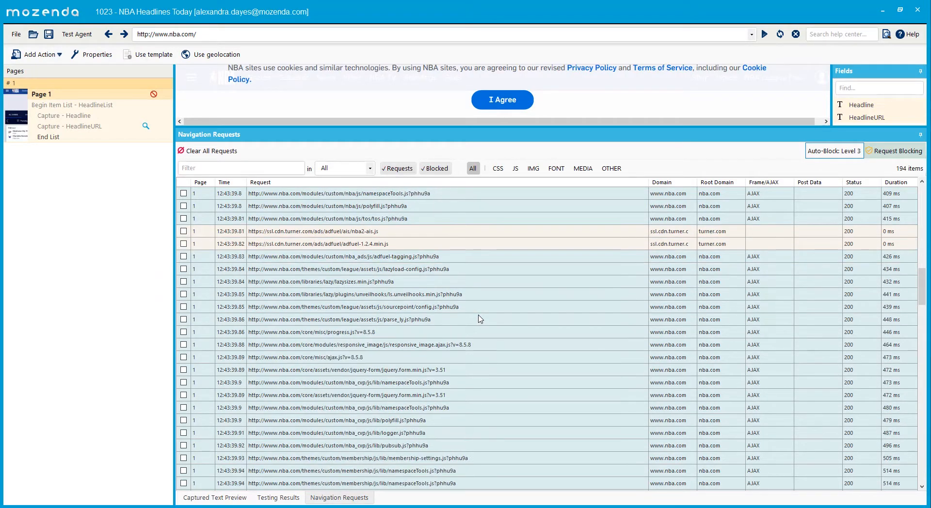
scroll(480, 318, "down", 15)
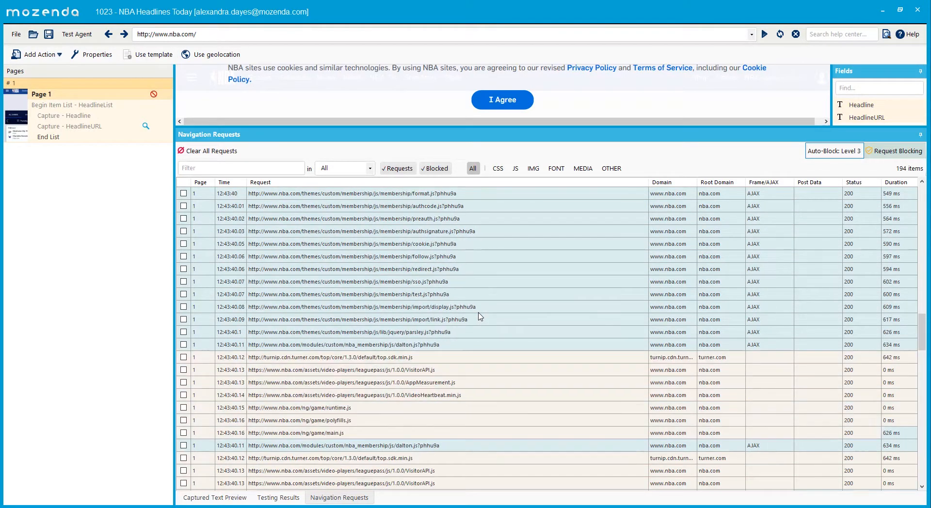
scroll(488, 313, "down", 14)
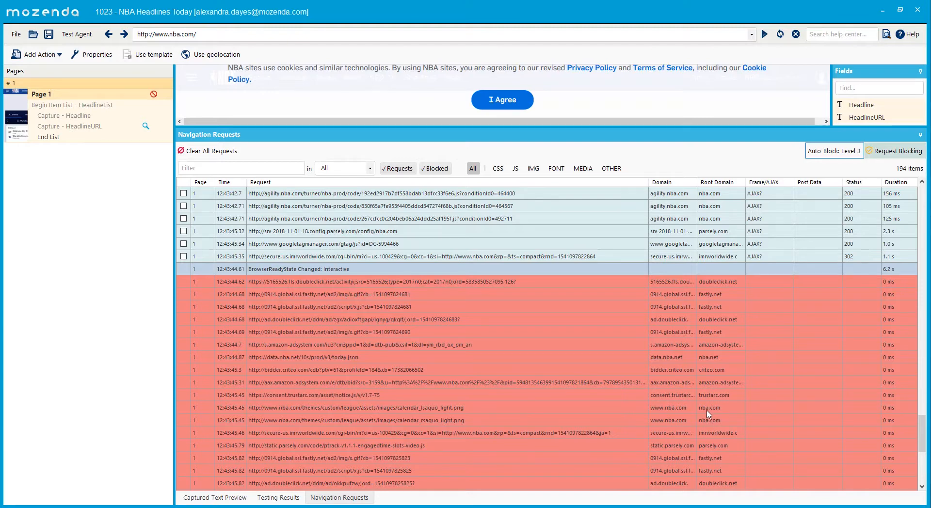
scroll(709, 414, "down", 7)
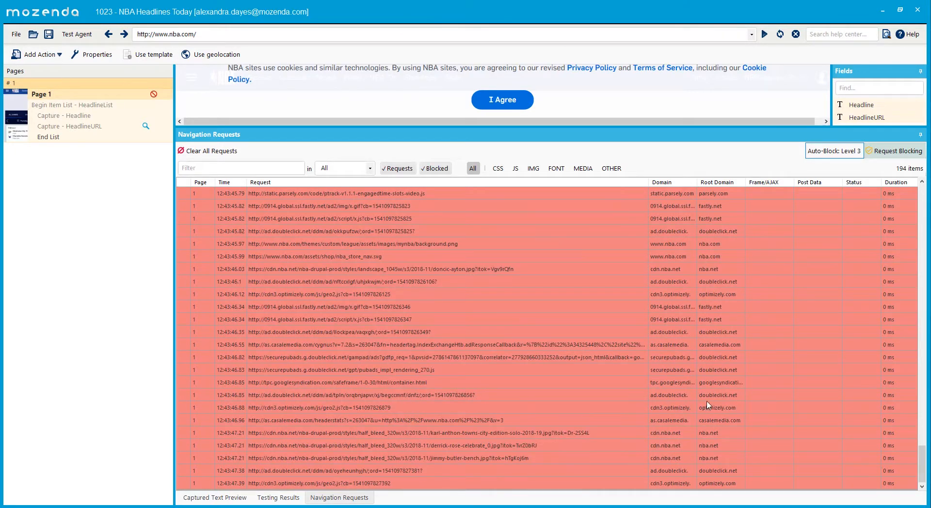
scroll(709, 405, "up", 7)
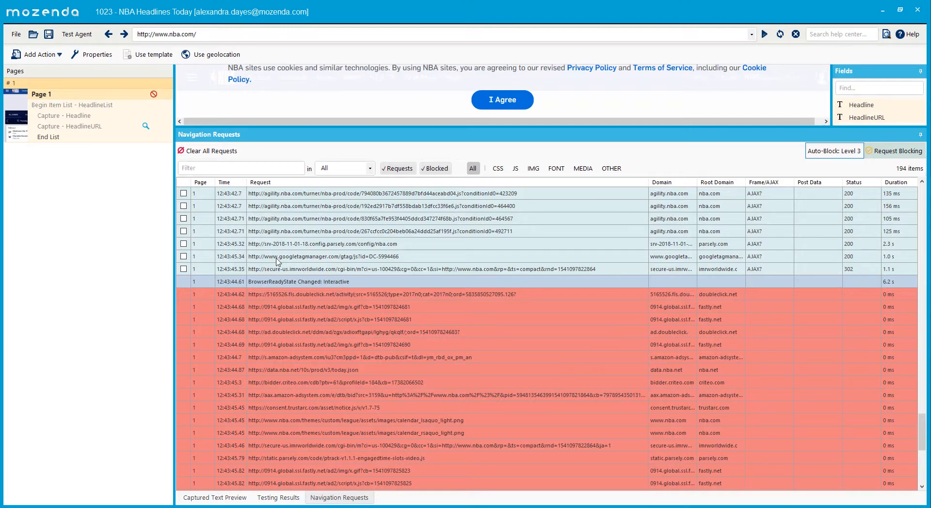
Set the agent's Request Blocking to Level 4 - One request and save the settings.
left_click(18, 34)
left_click(49, 170)
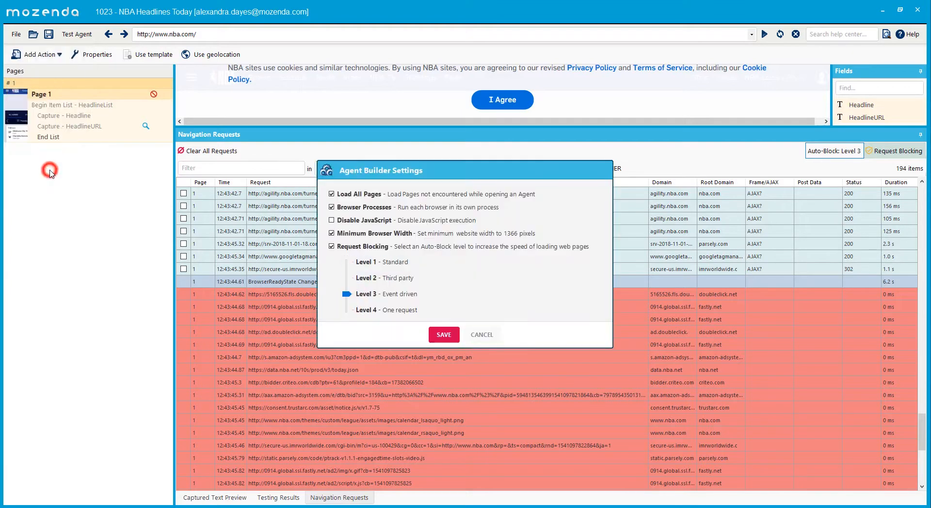
left_click_drag(346, 294, 352, 317)
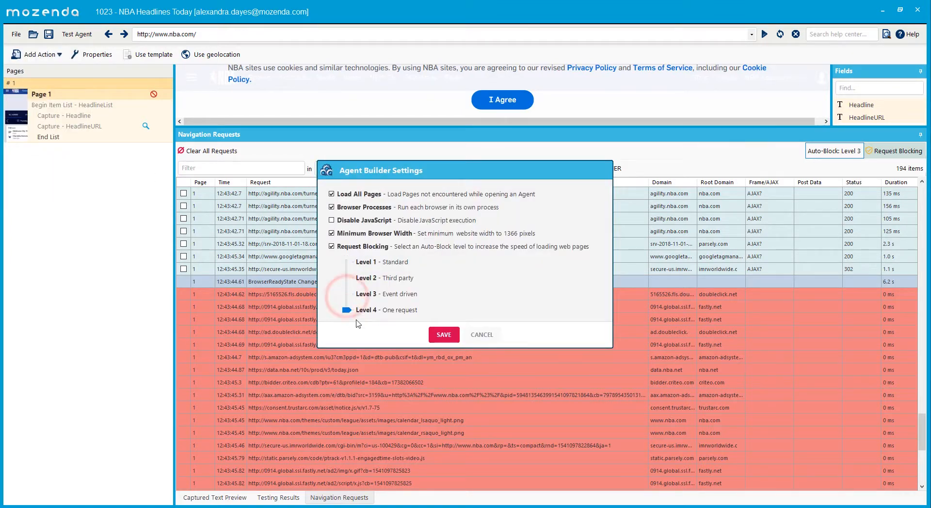
left_click(453, 341)
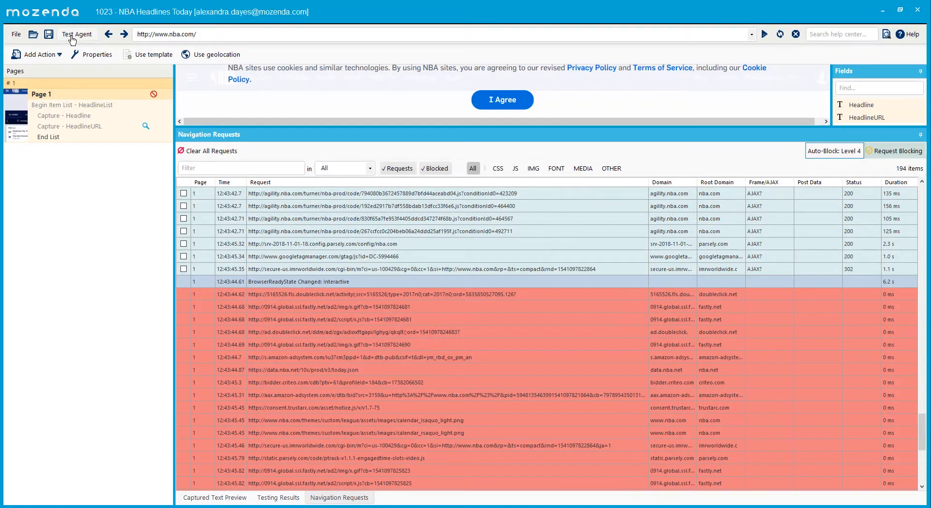
Run the agent test with Auto-Block Level 4 and close the test once it finishes.
left_click(73, 38)
left_click(42, 99)
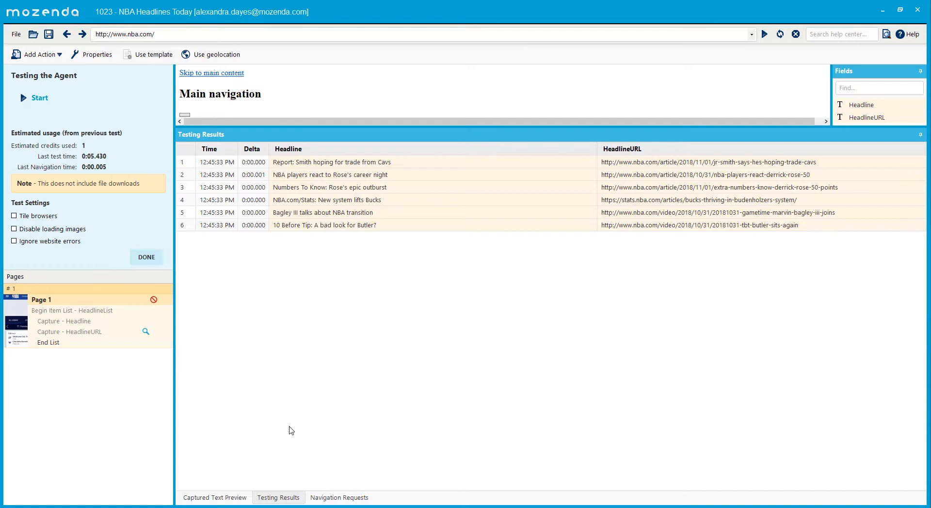
left_click(146, 257)
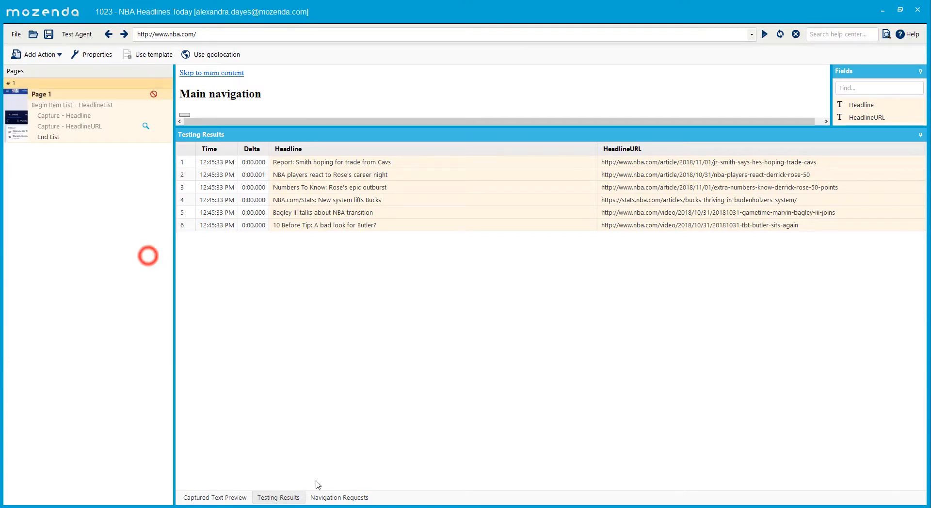
Examine the Level 4 Navigation Requests up to the first entry and select the cvp.css request directly below it.
left_click(338, 500)
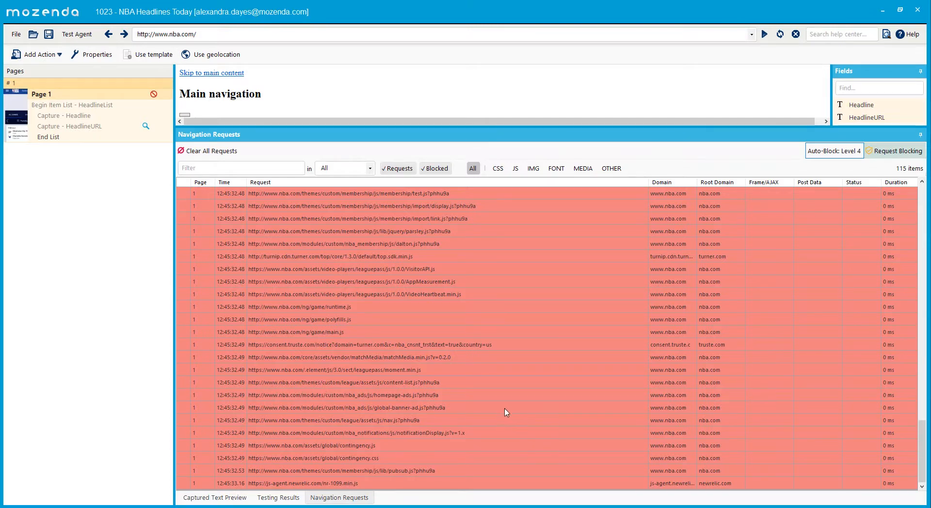
scroll(514, 425, "up", 4)
scroll(513, 425, "up", 20)
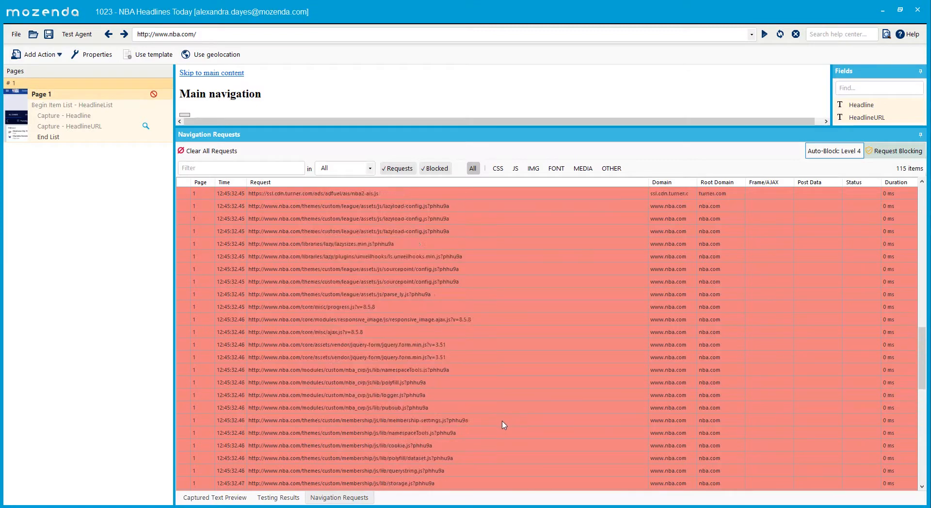
scroll(504, 425, "up", 5)
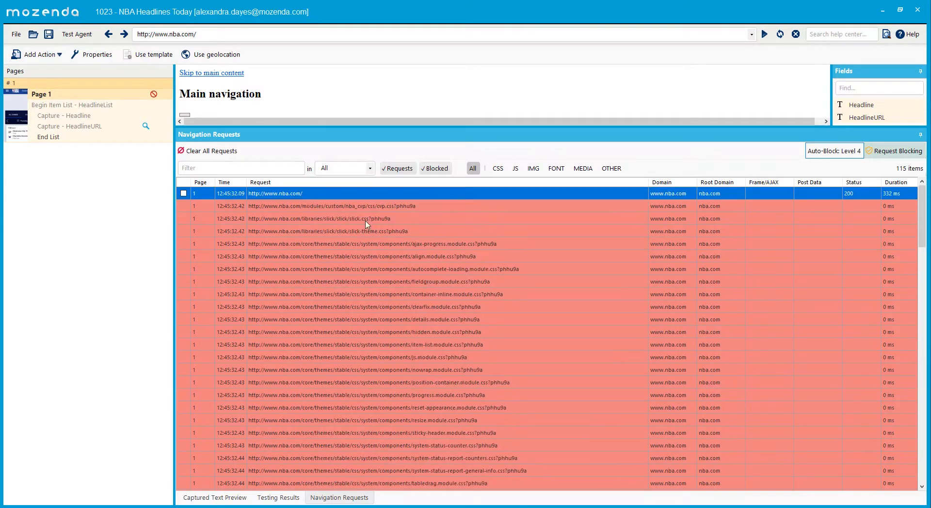
left_click(365, 206)
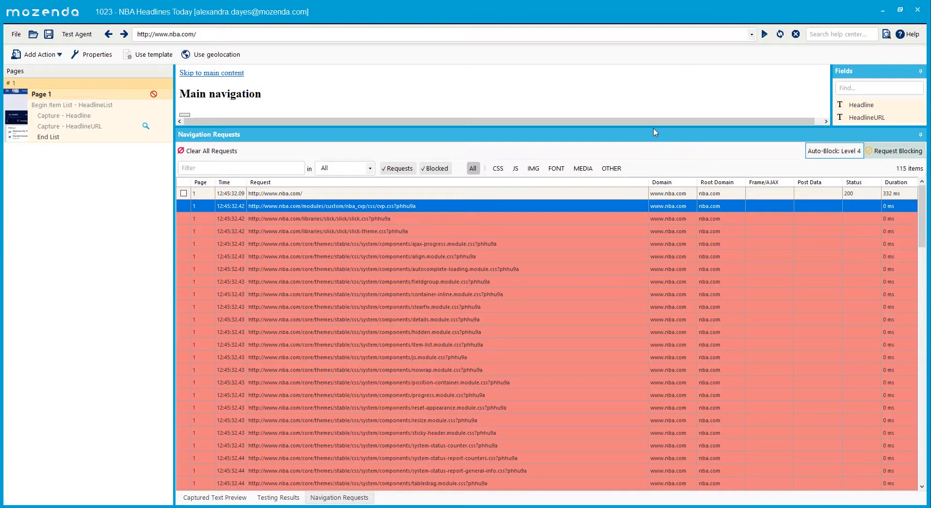
Reload Page 1 in an enlarged browser pane with Auto-Block switched off, and switch Auto-Block Level 4 back on.
left_click_drag(651, 126, 670, 239)
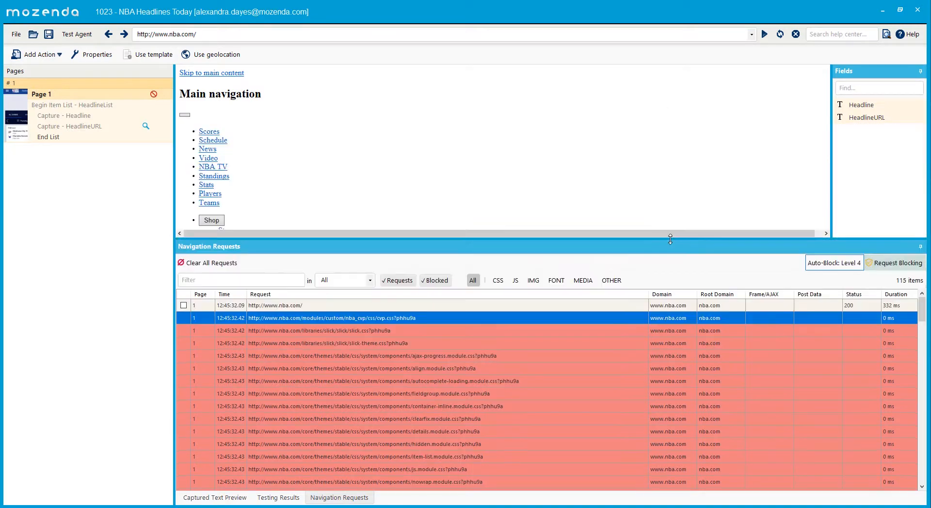
left_click(814, 266)
right_click(108, 95)
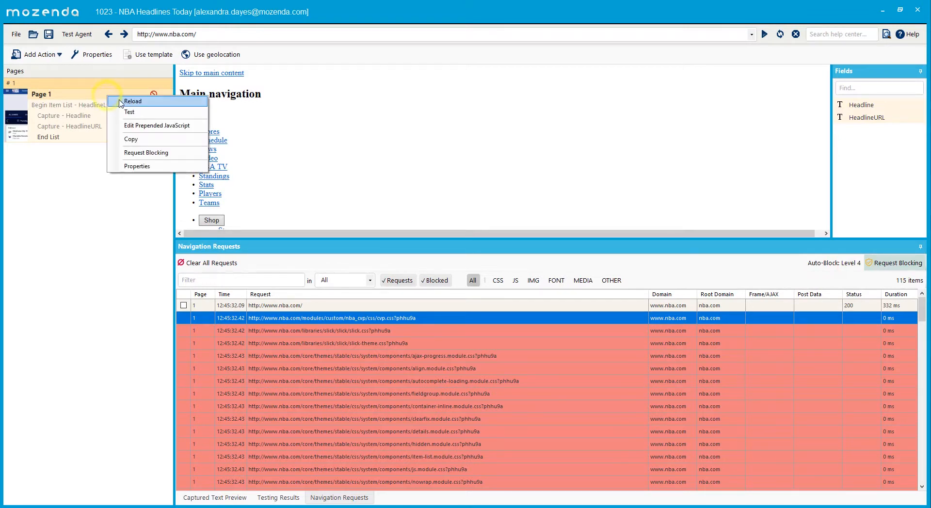
left_click(127, 102)
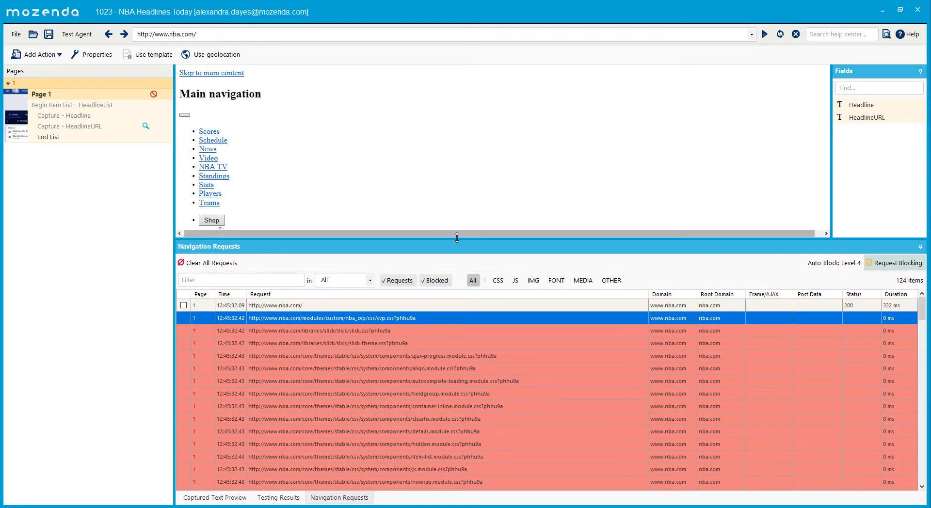
left_click_drag(457, 238, 521, 387)
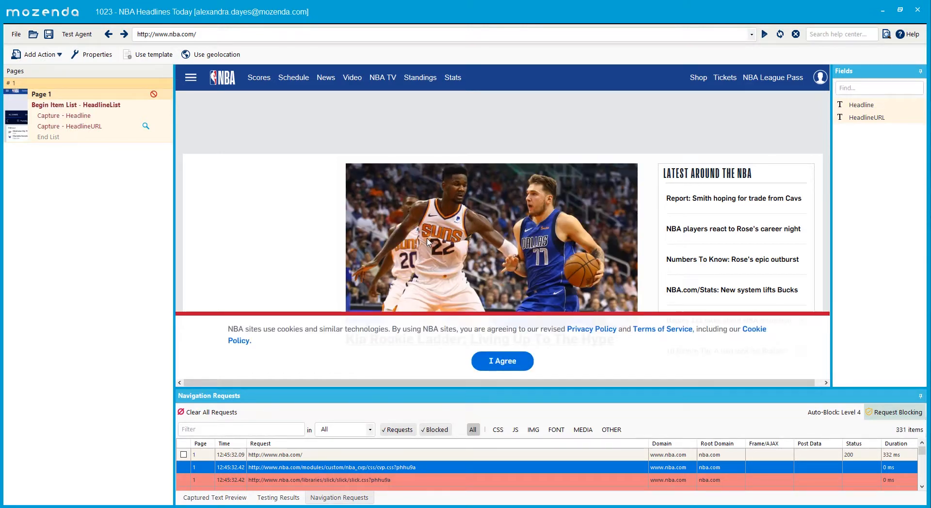
left_click(839, 414)
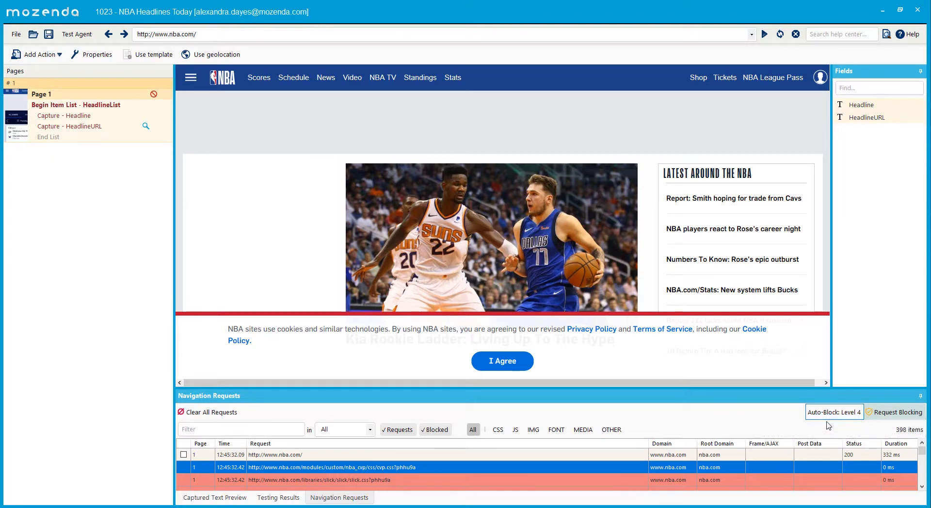